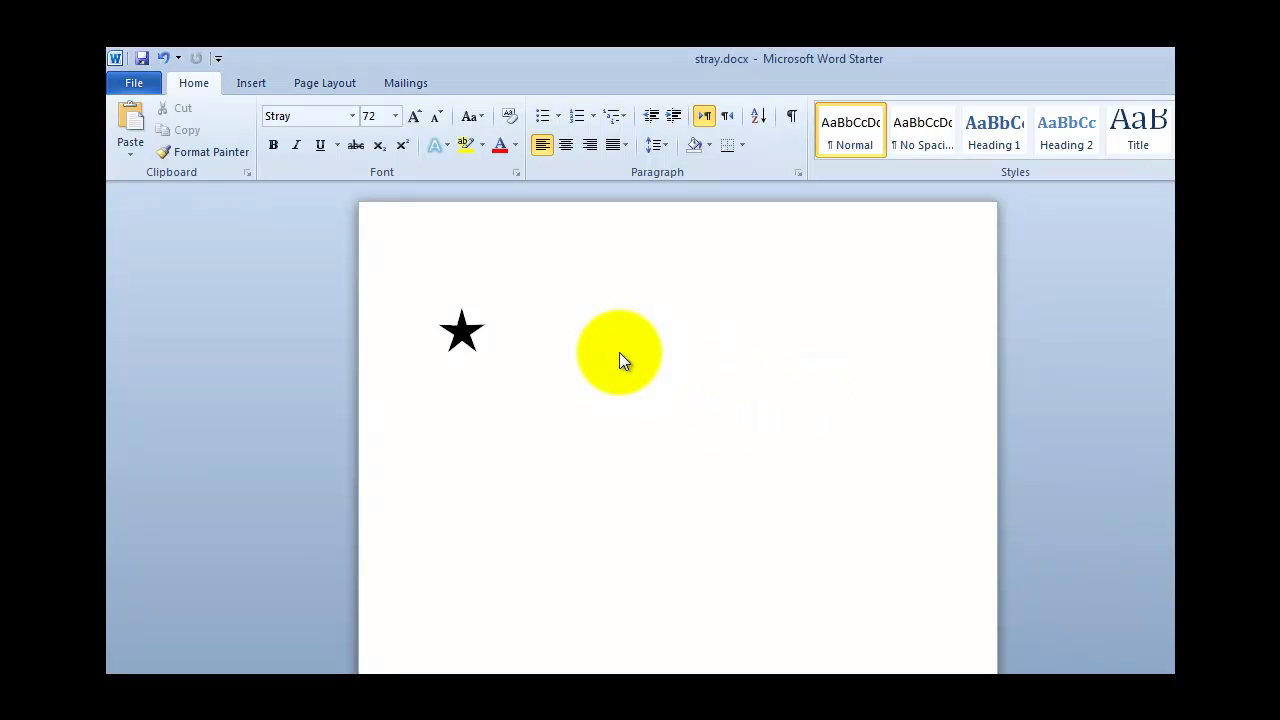
# - Place the cursor after the Stray-font star in Word, then return to Fontographer's glyph A
pyautogui.click(619, 353)
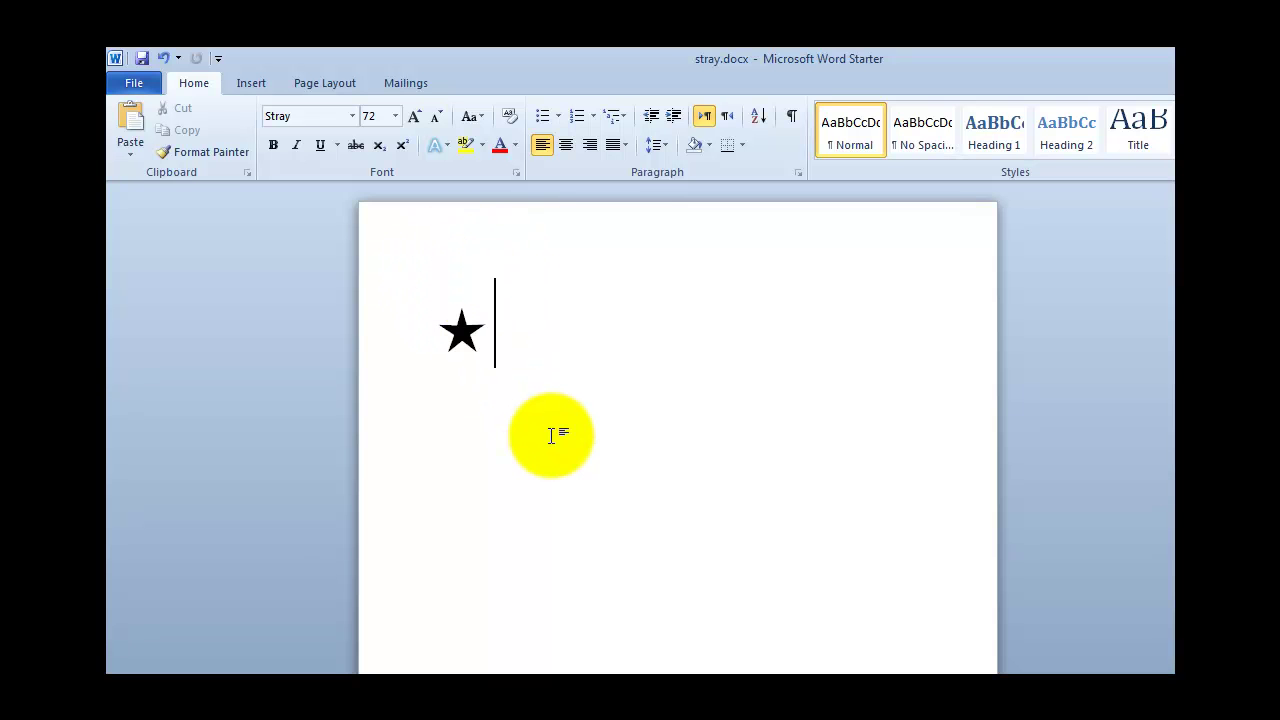
pyautogui.hotkey('alt', 'Tab')
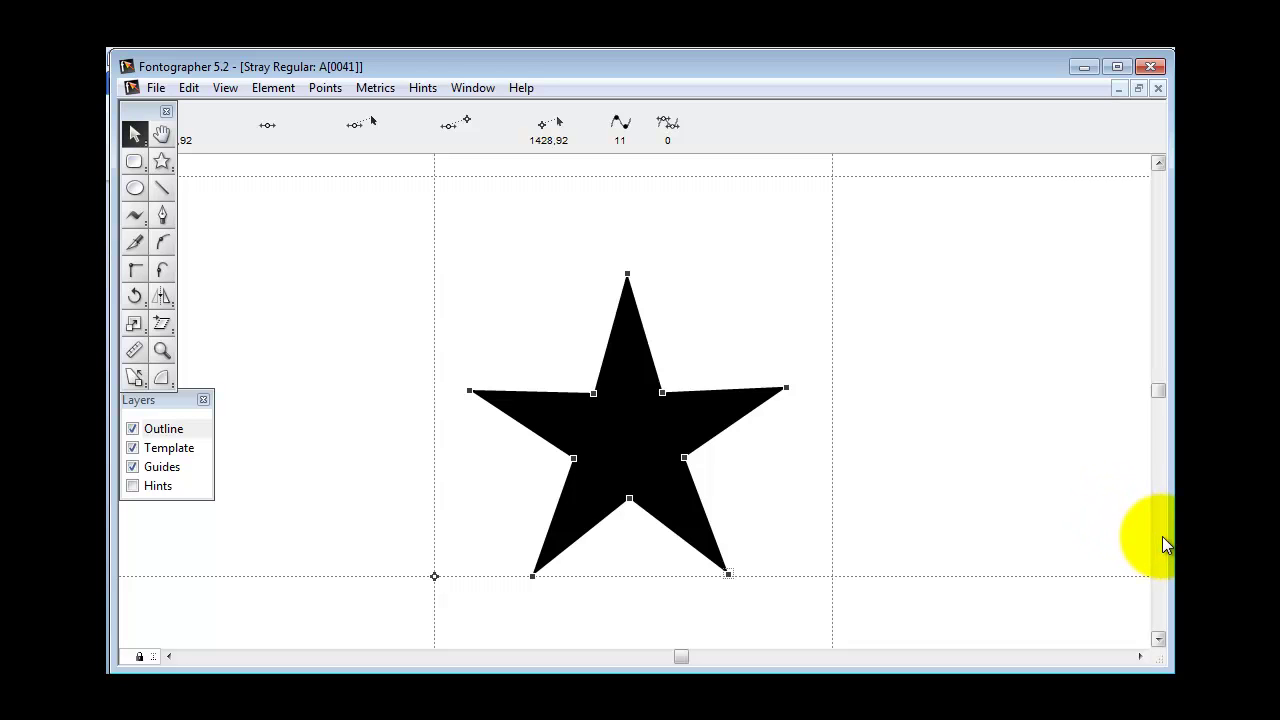
# - Fit the whole glyph area in the window, deselect the stray point, and hide the palettes
pyautogui.click(220, 90)
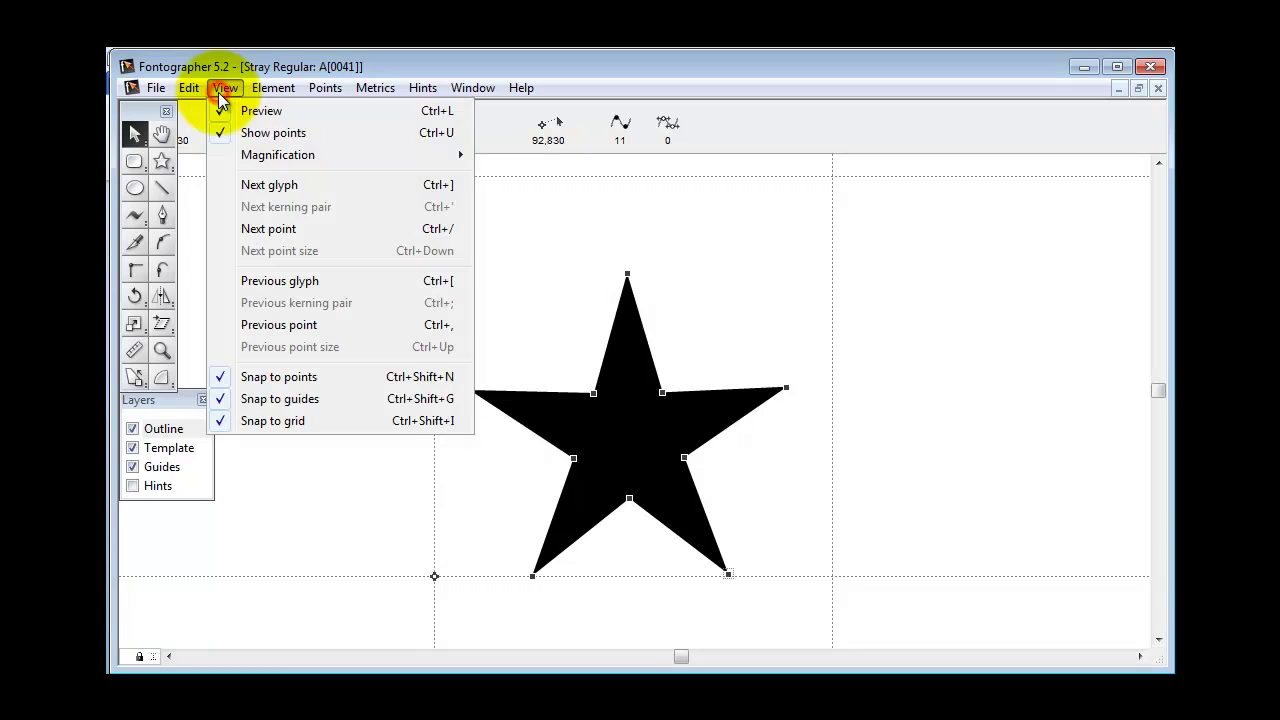
pyautogui.moveTo(299, 155)
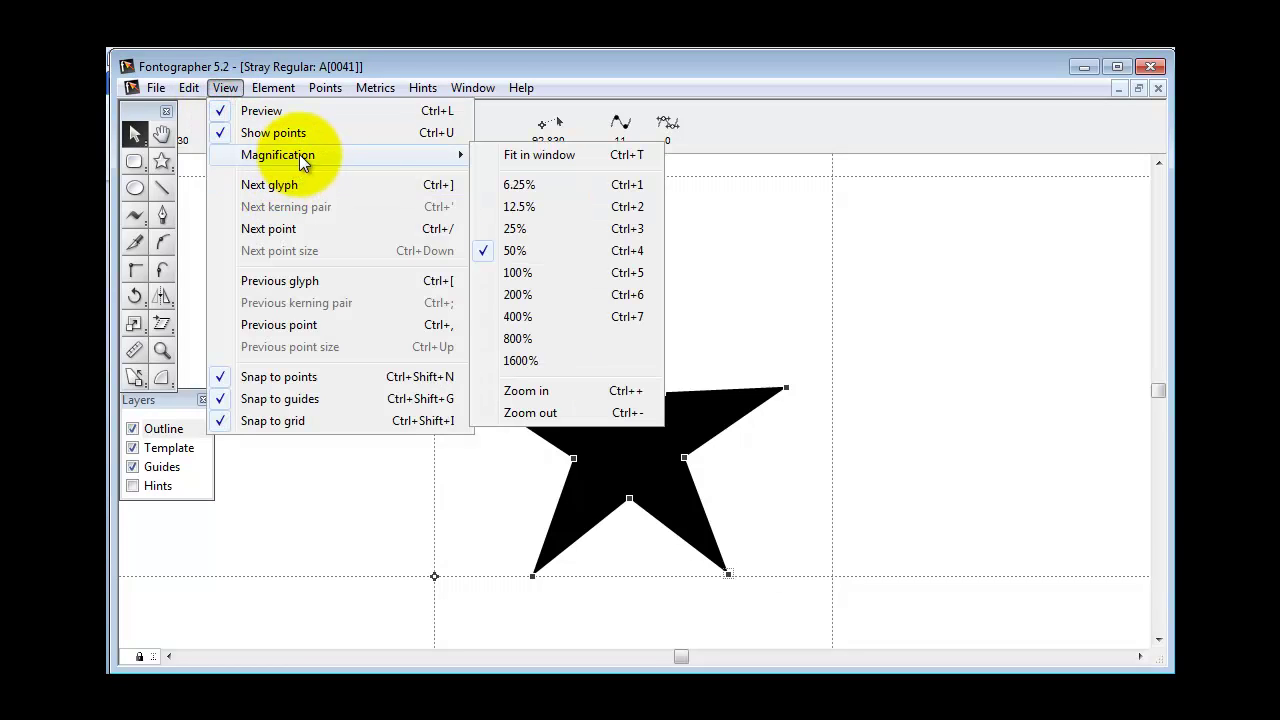
pyautogui.click(513, 157)
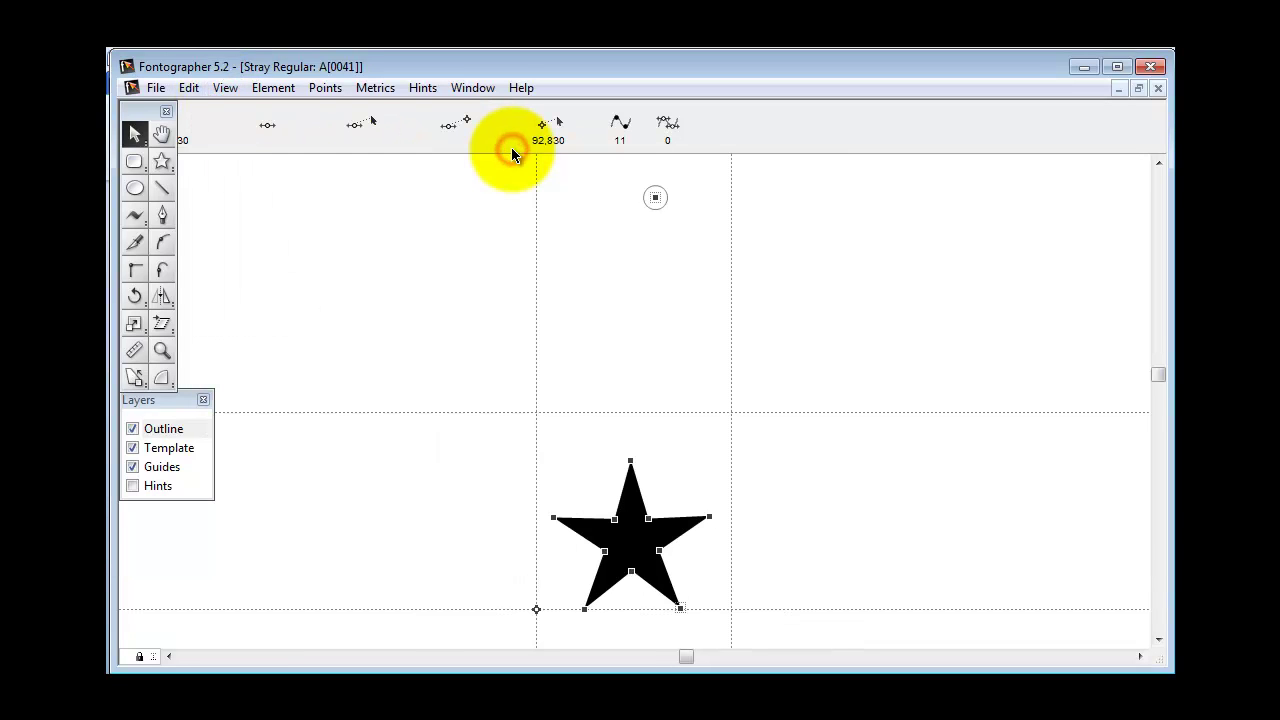
pyautogui.click(721, 236)
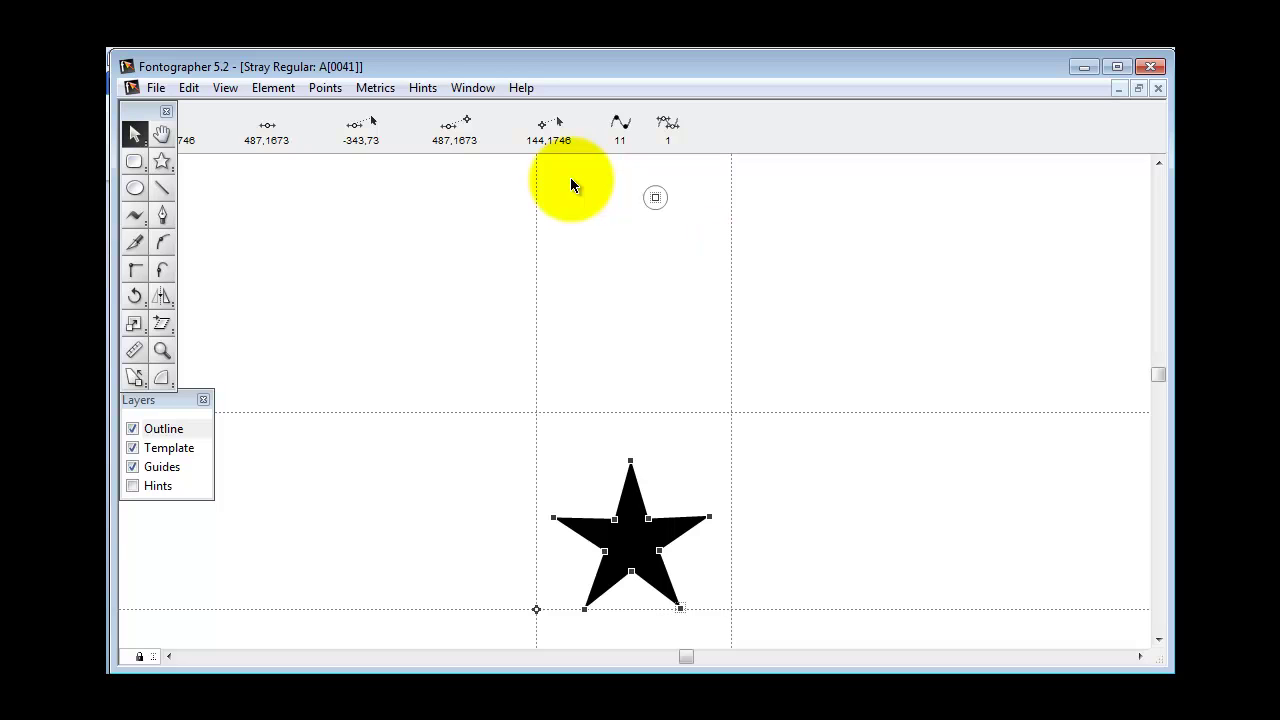
pyautogui.press('Tab')
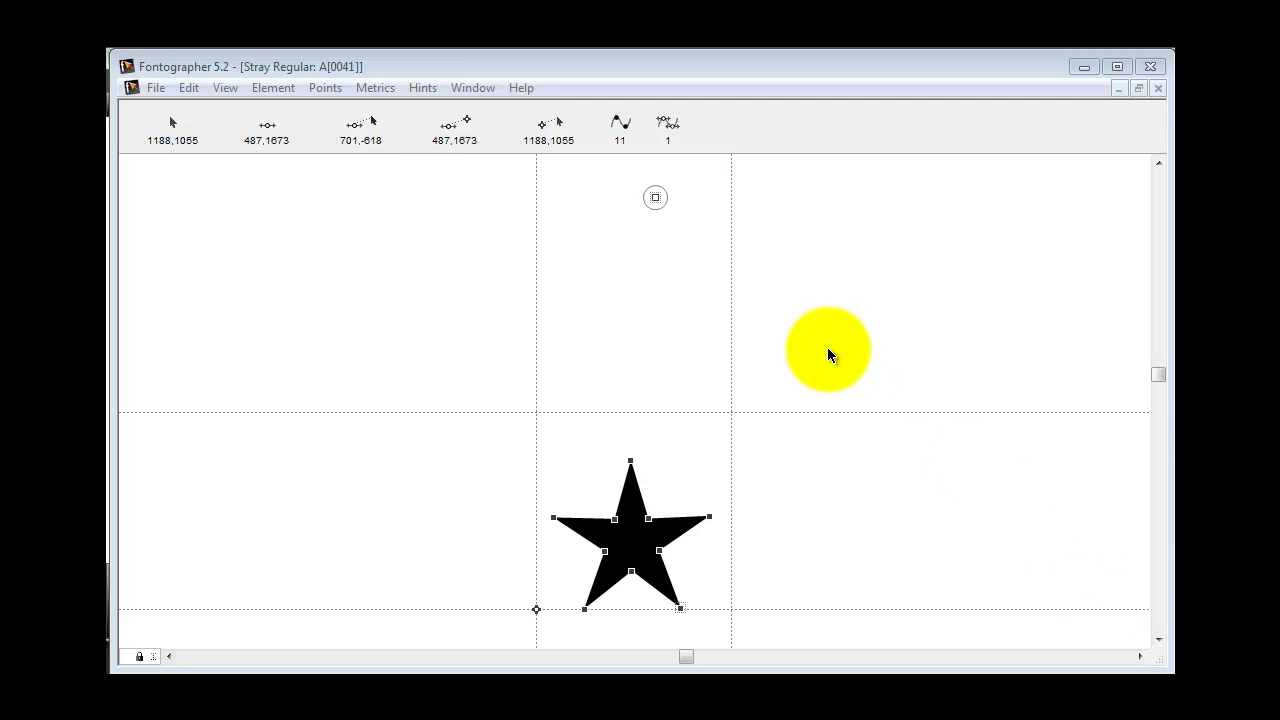
pyautogui.press('Tab')
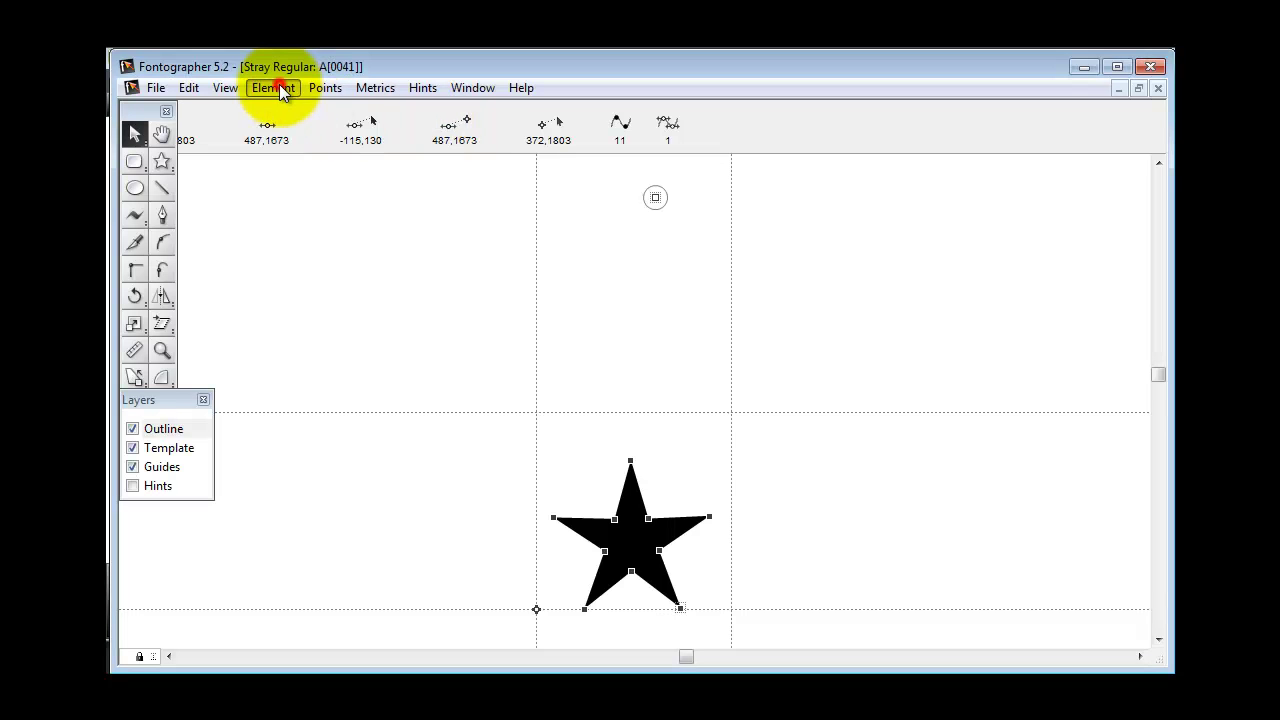
pyautogui.click(277, 88)
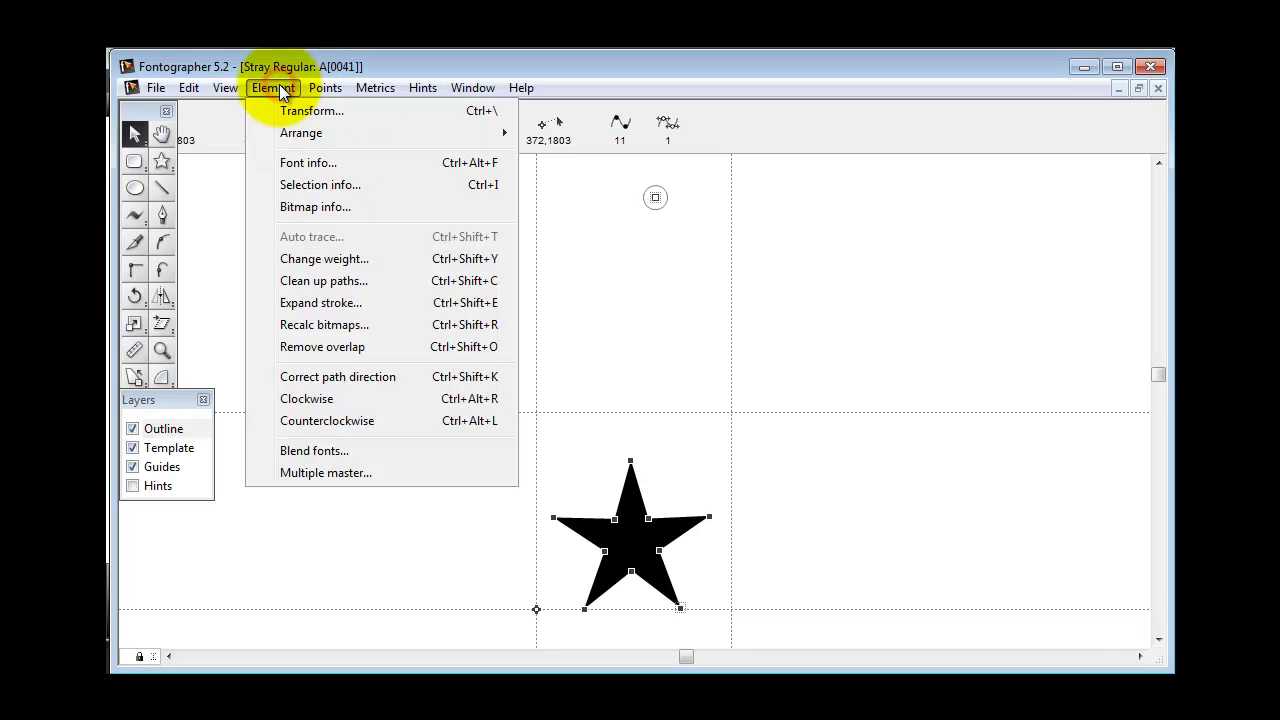
pyautogui.click(309, 162)
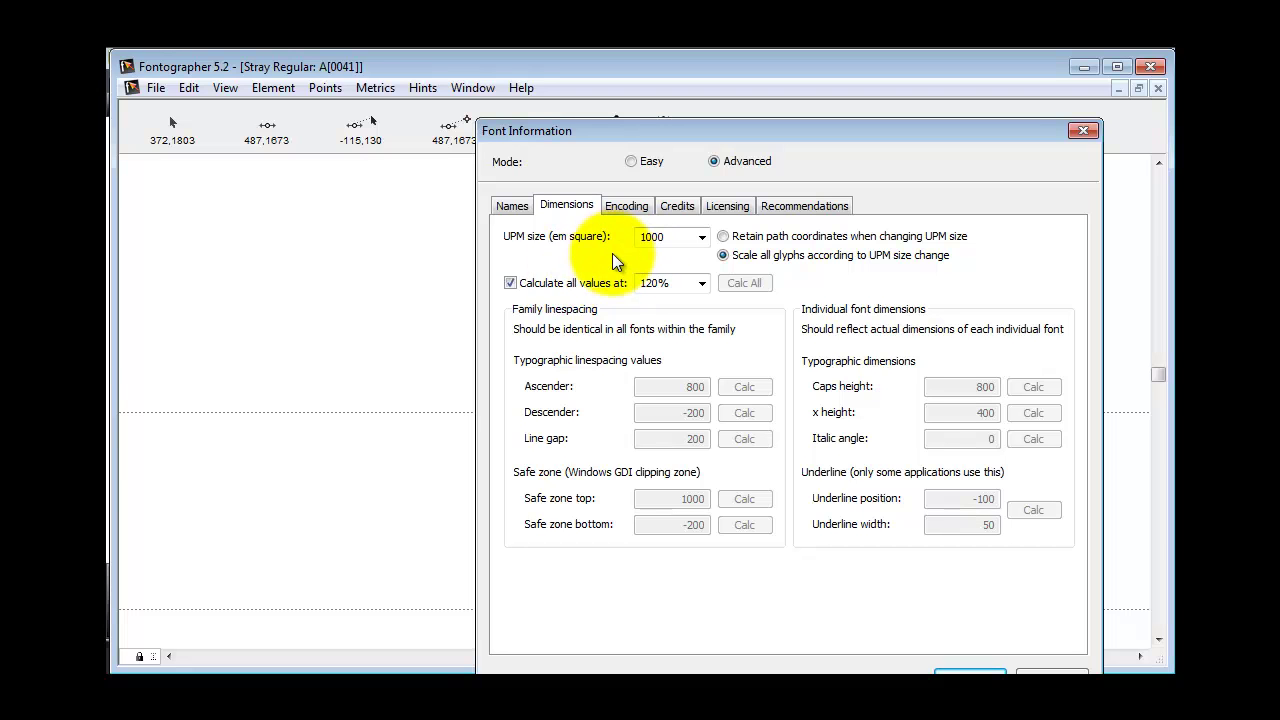
pyautogui.click(510, 284)
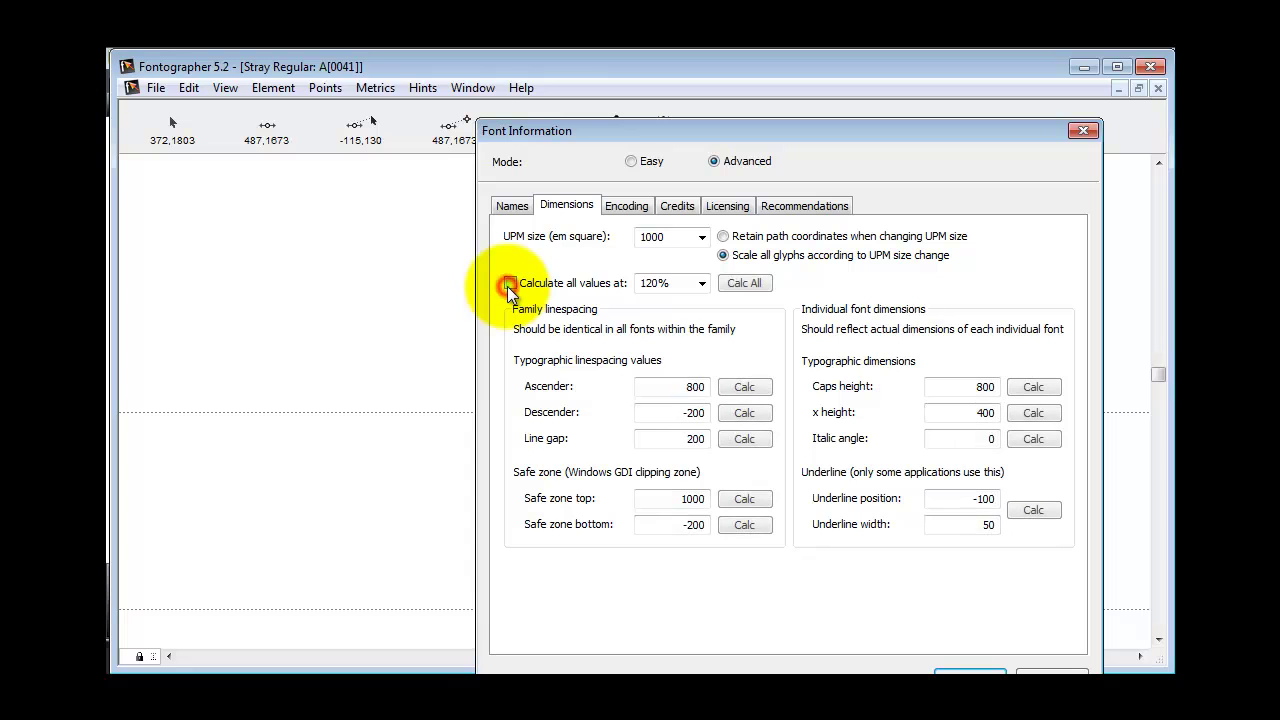
pyautogui.doubleClick(702, 387)
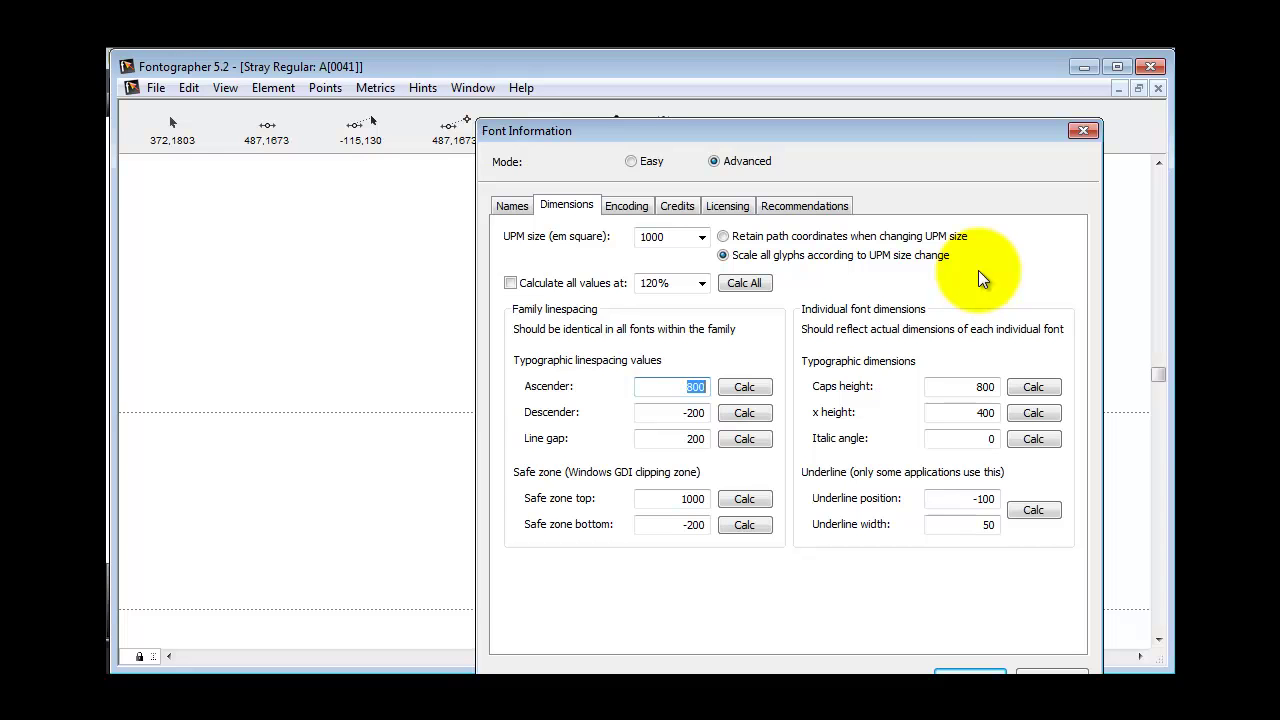
pyautogui.click(965, 147)
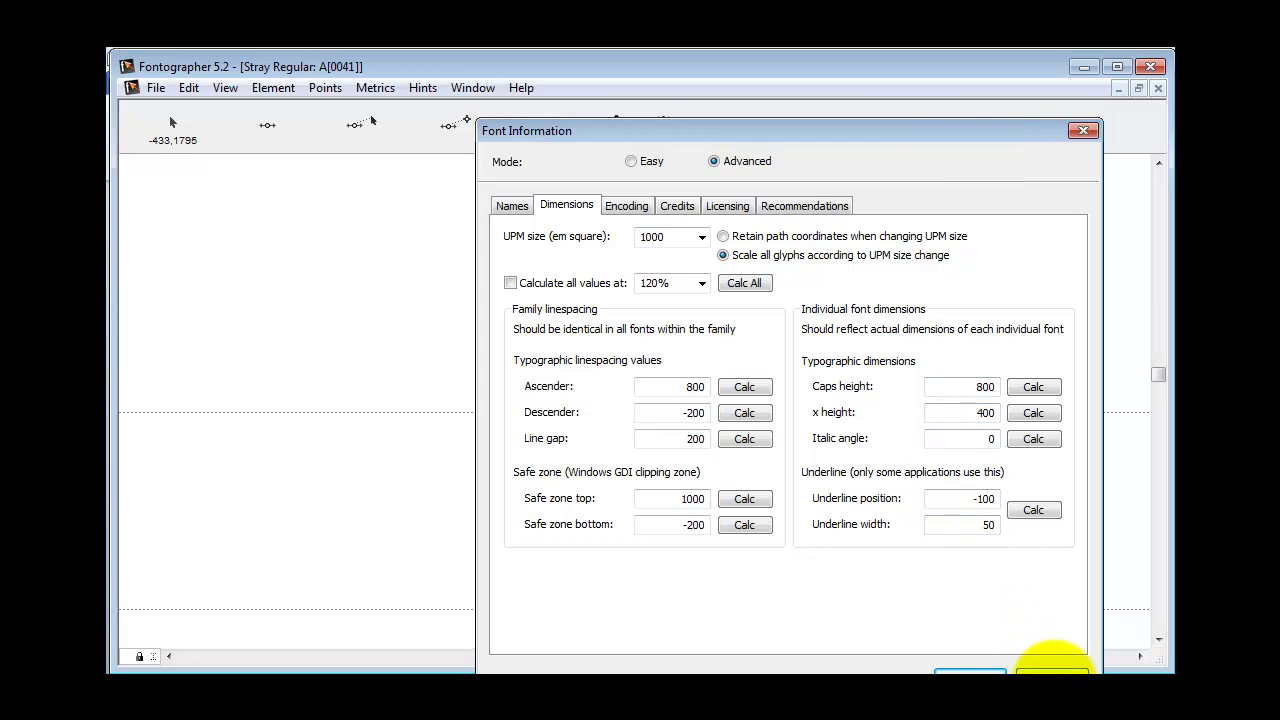
pyautogui.click(1045, 668)
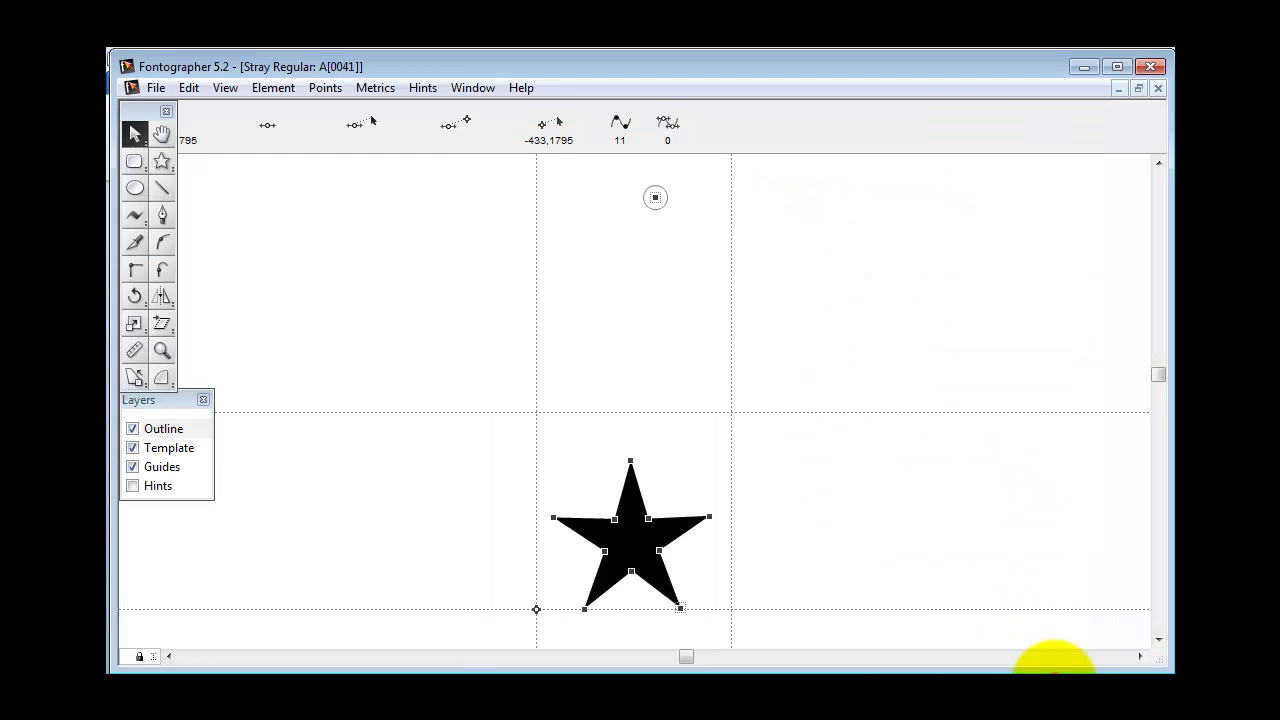
pyautogui.click(156, 88)
pyautogui.moveTo(277, 379)
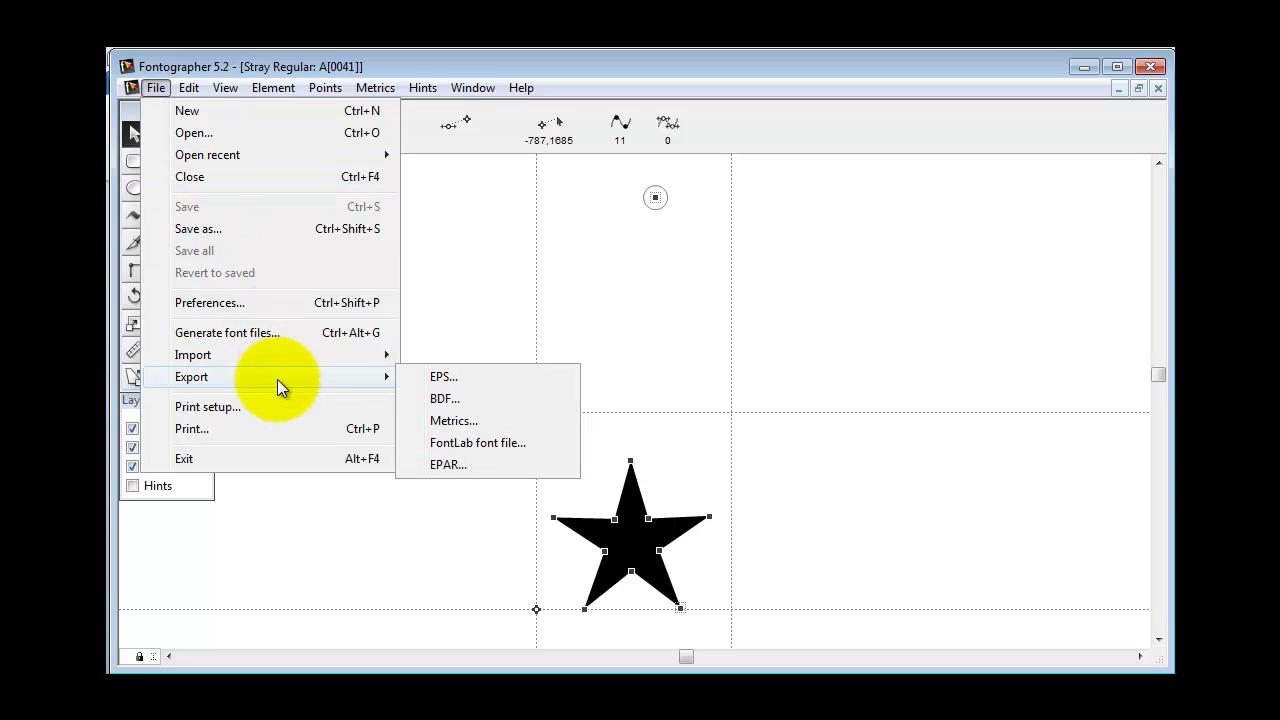
pyautogui.click(508, 418)
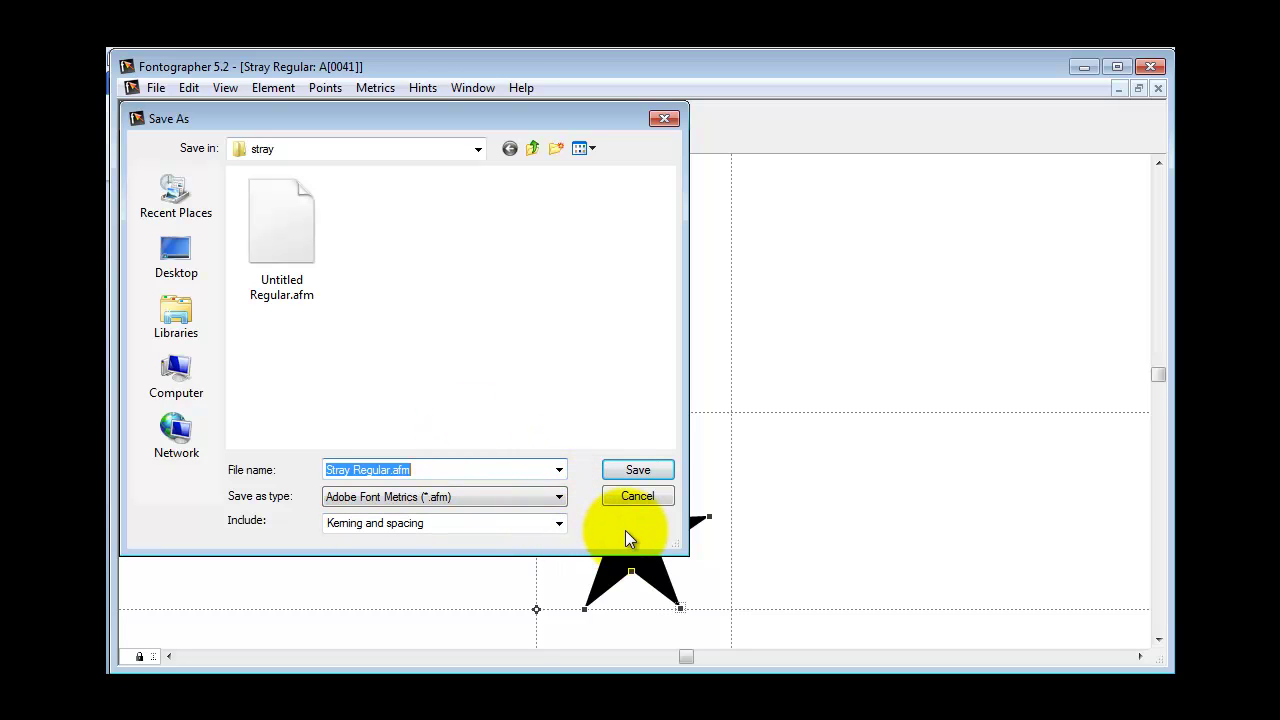
pyautogui.click(640, 494)
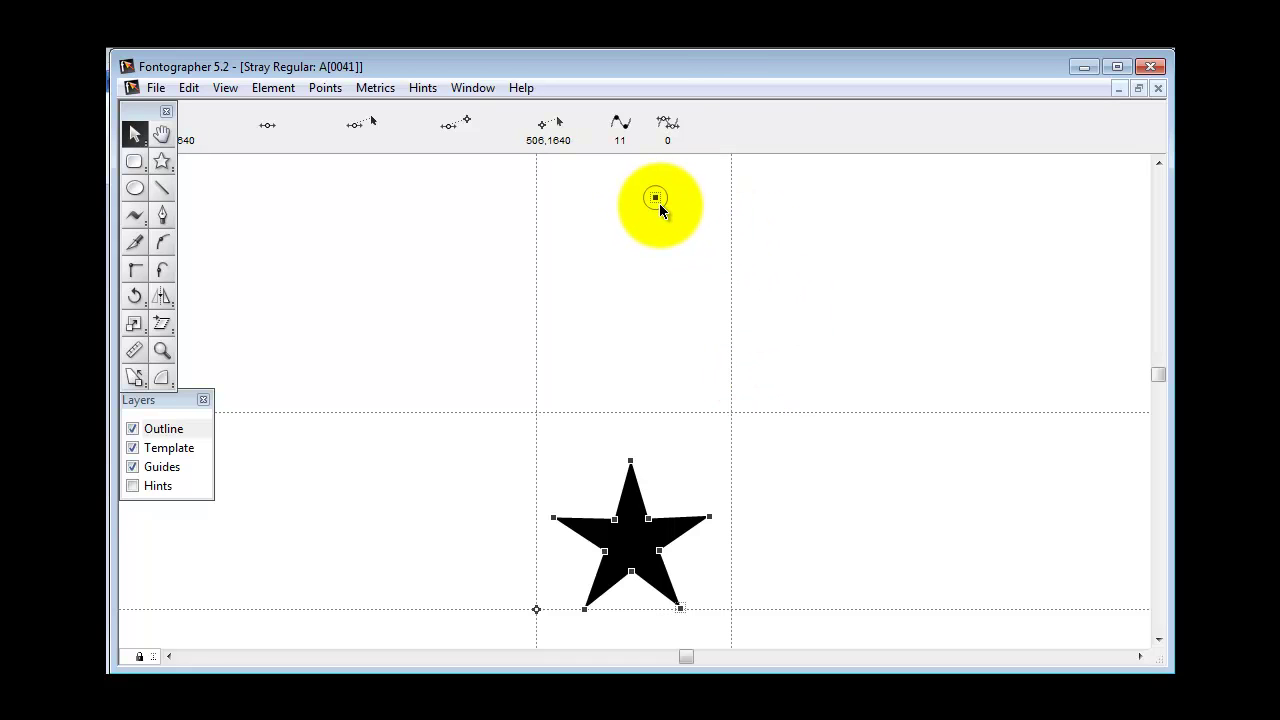
pyautogui.click(1153, 221)
pyautogui.click(1153, 221)
pyautogui.click(1153, 221)
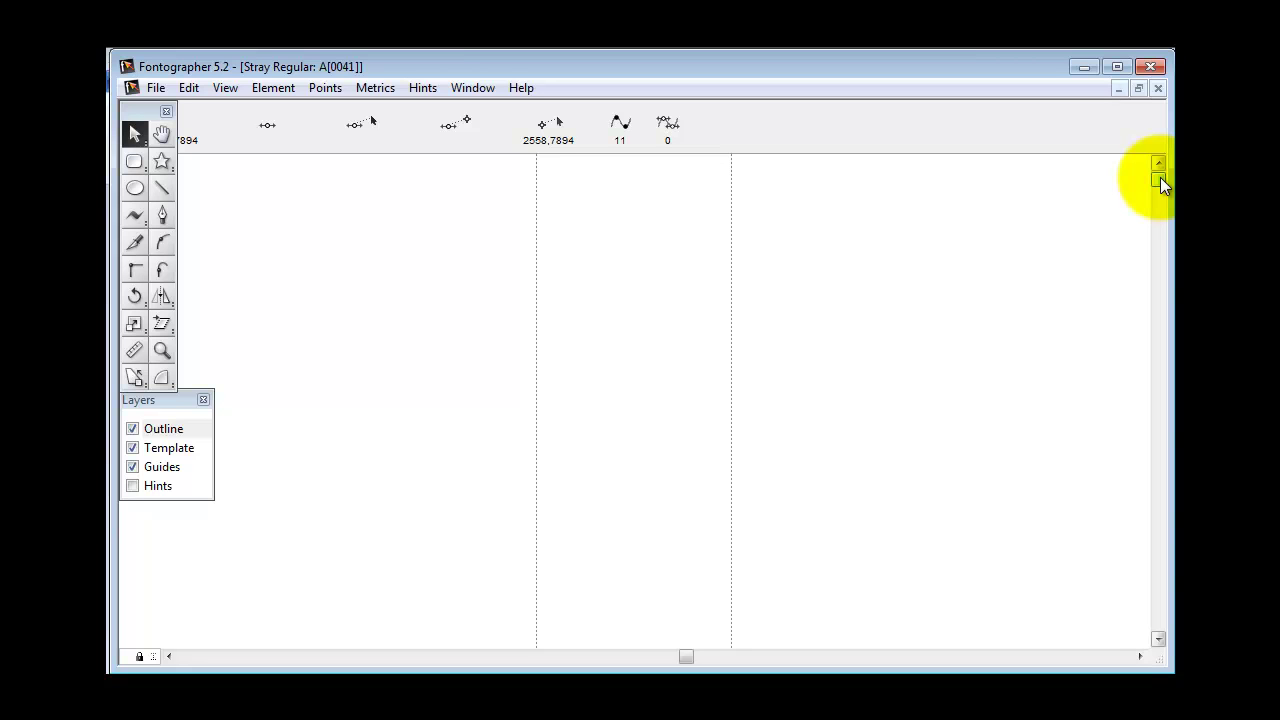
pyautogui.click(1161, 588)
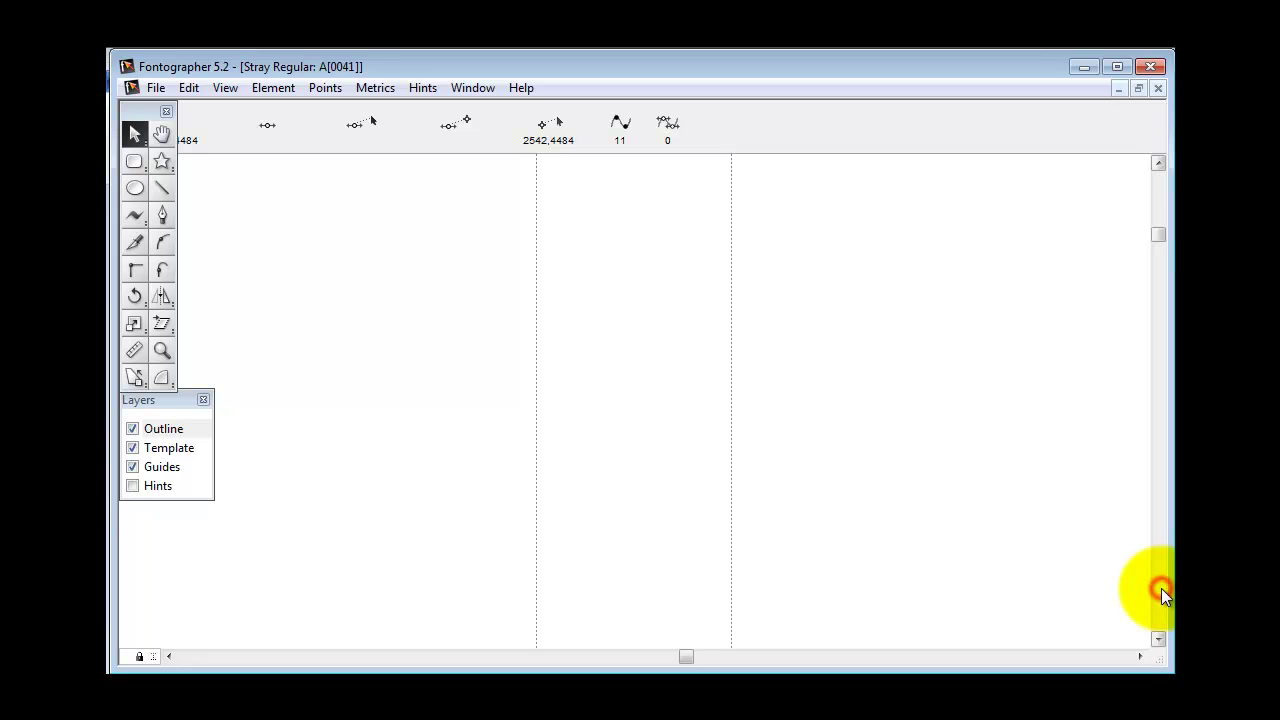
pyautogui.click(1161, 588)
pyautogui.click(1161, 588)
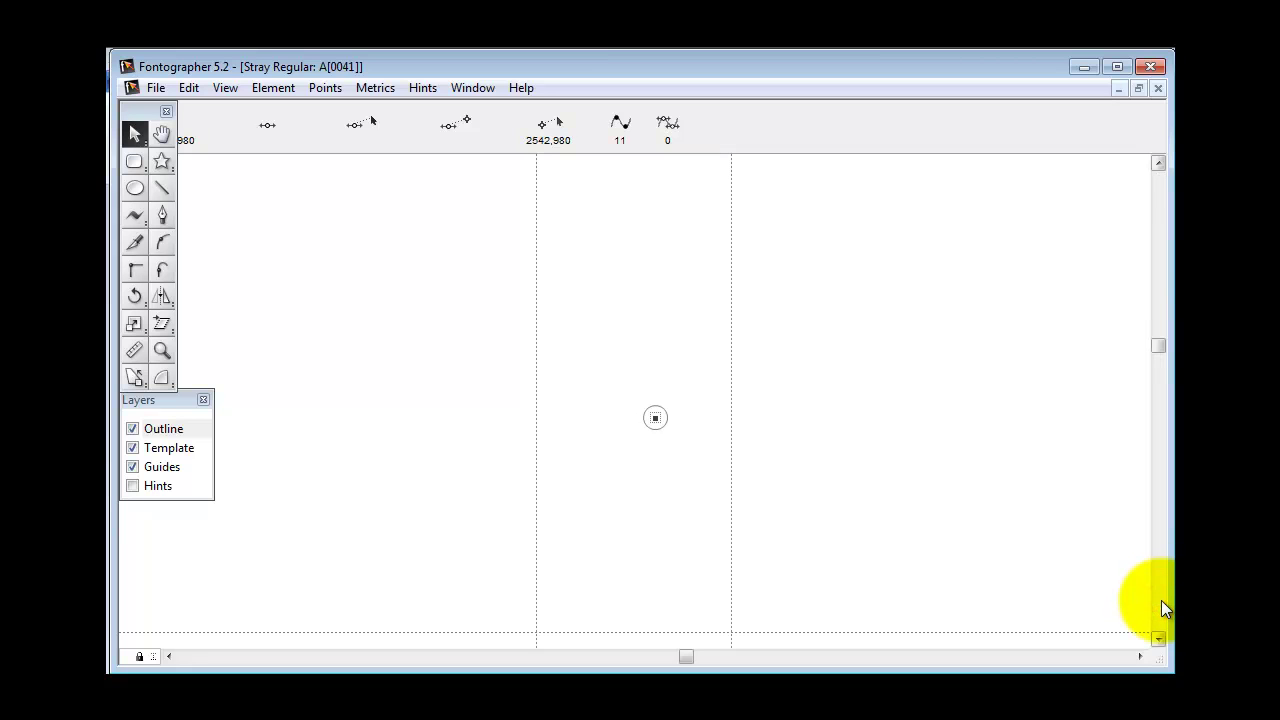
pyautogui.click(1158, 639)
pyautogui.click(1158, 640)
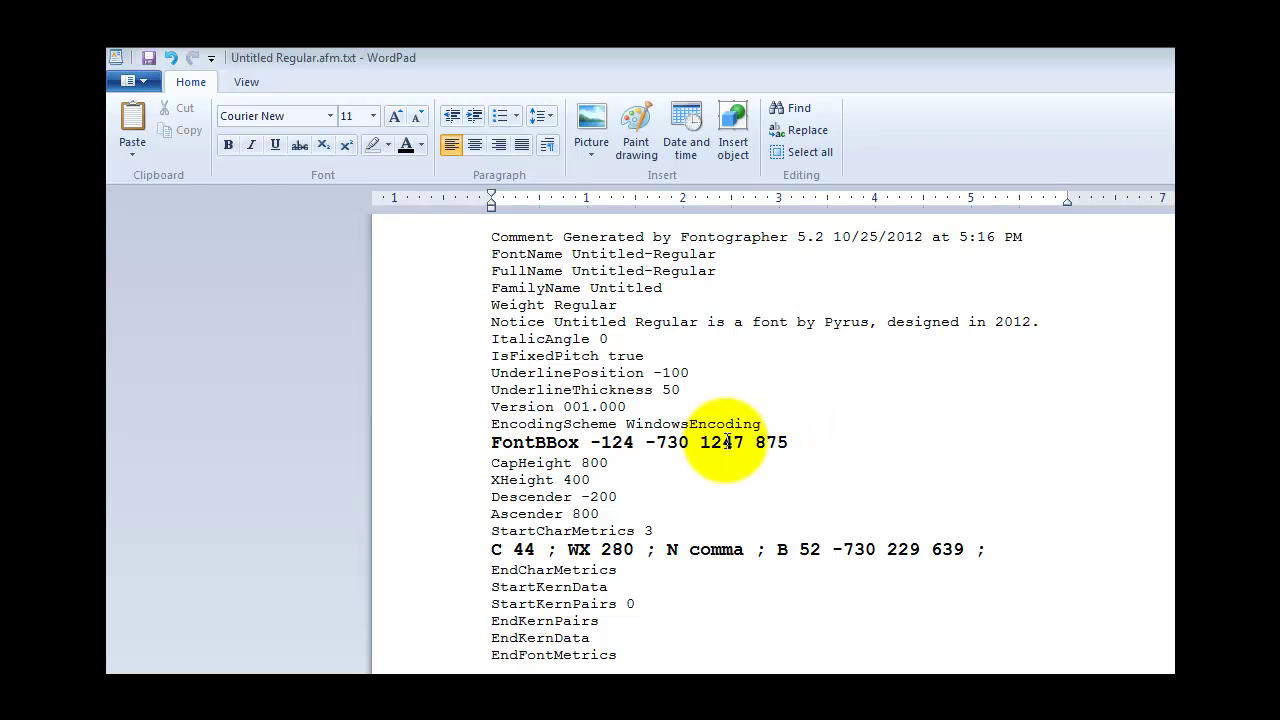
pyautogui.doubleClick(727, 441)
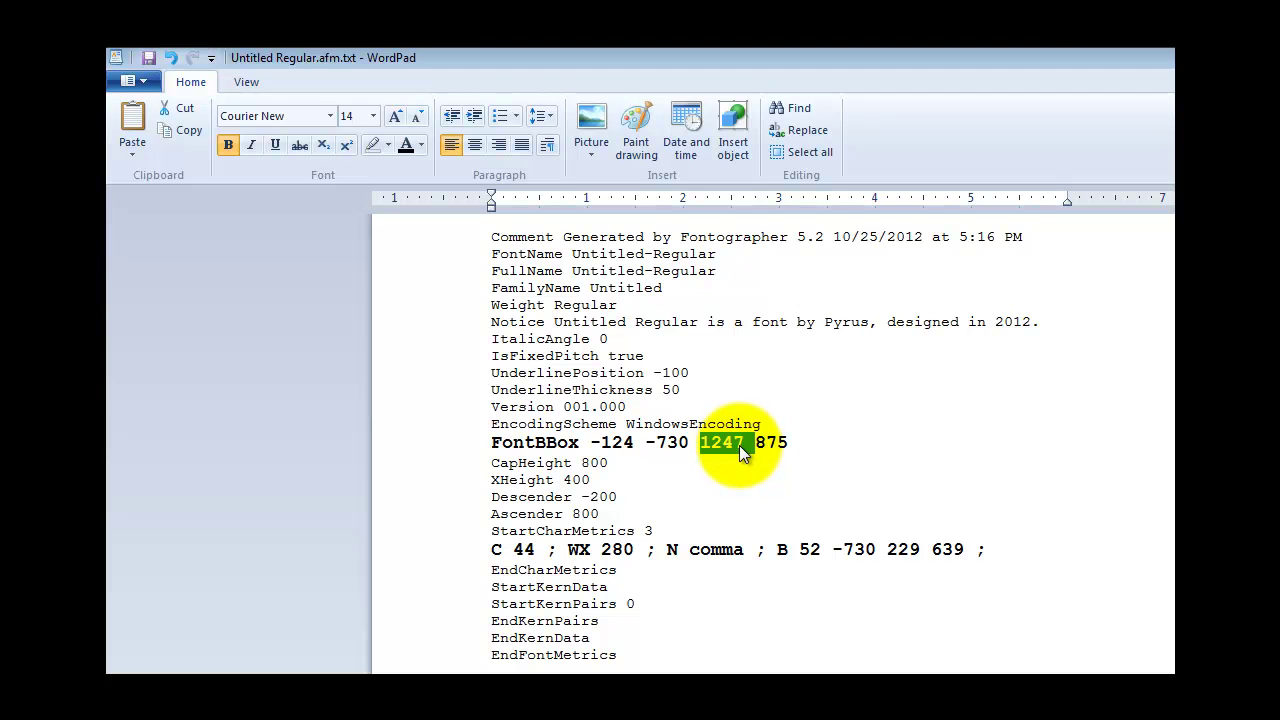
pyautogui.doubleClick(860, 549)
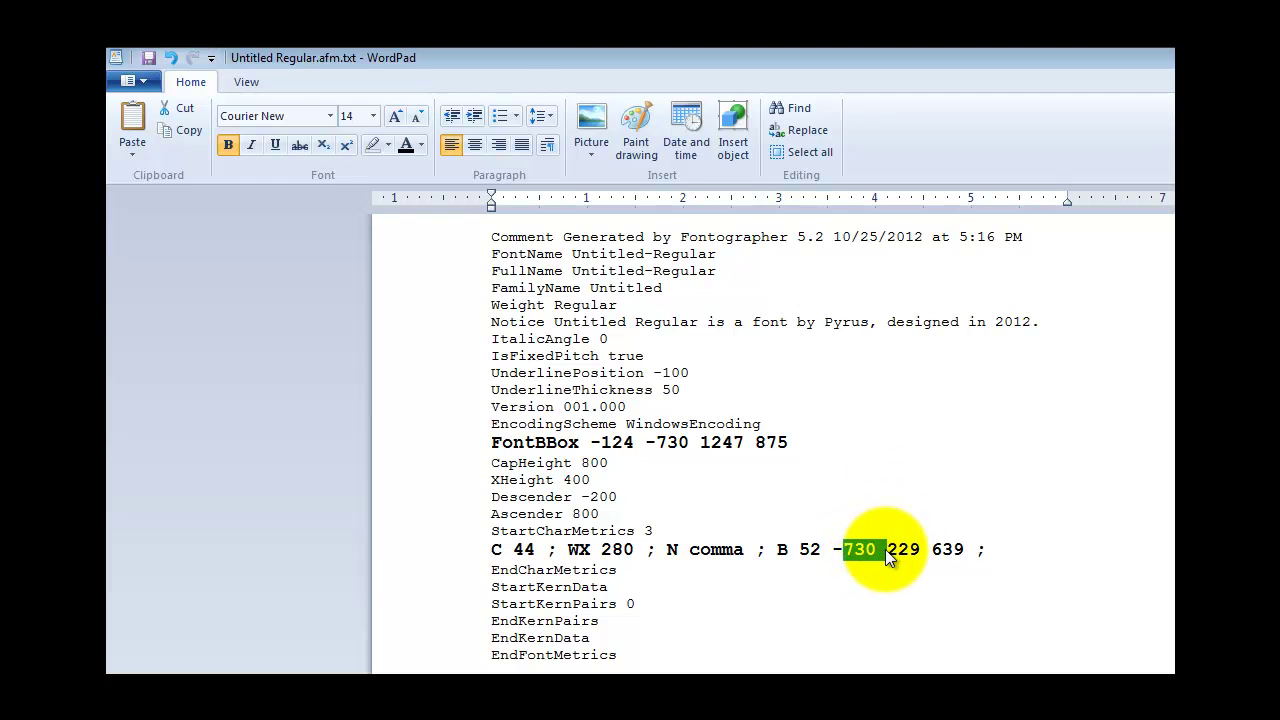
pyautogui.click(717, 548)
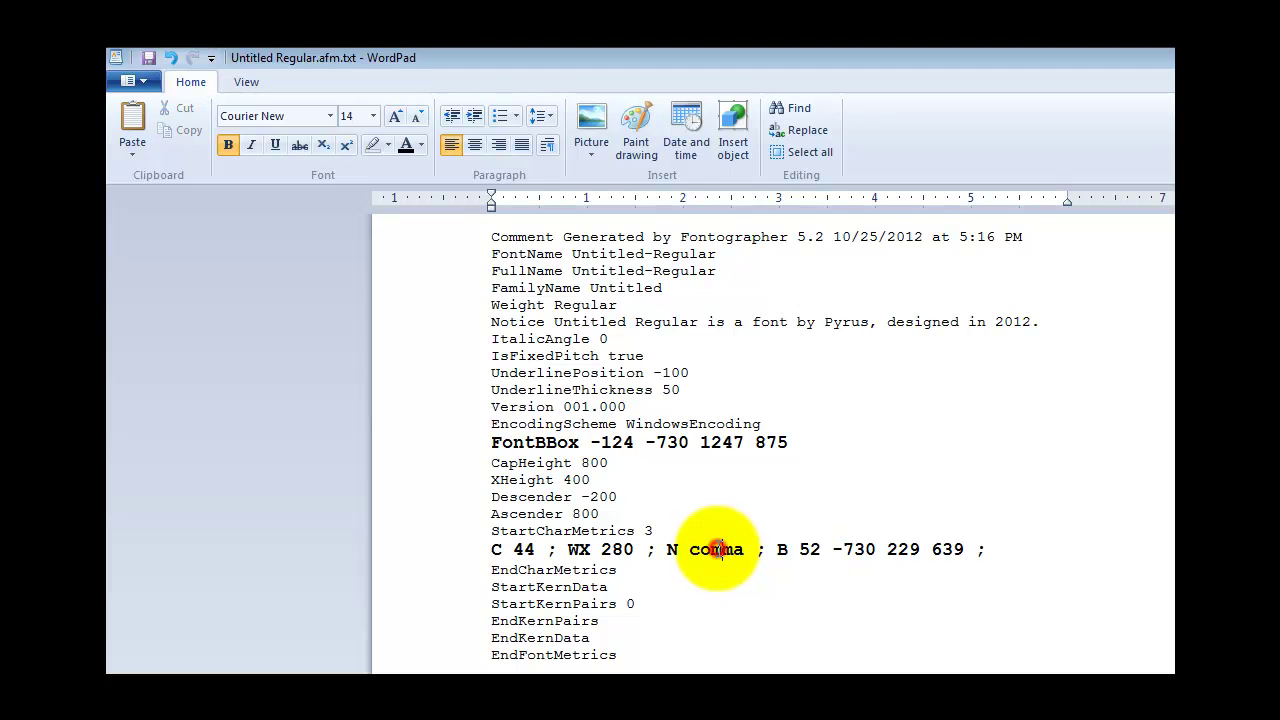
pyautogui.doubleClick(717, 550)
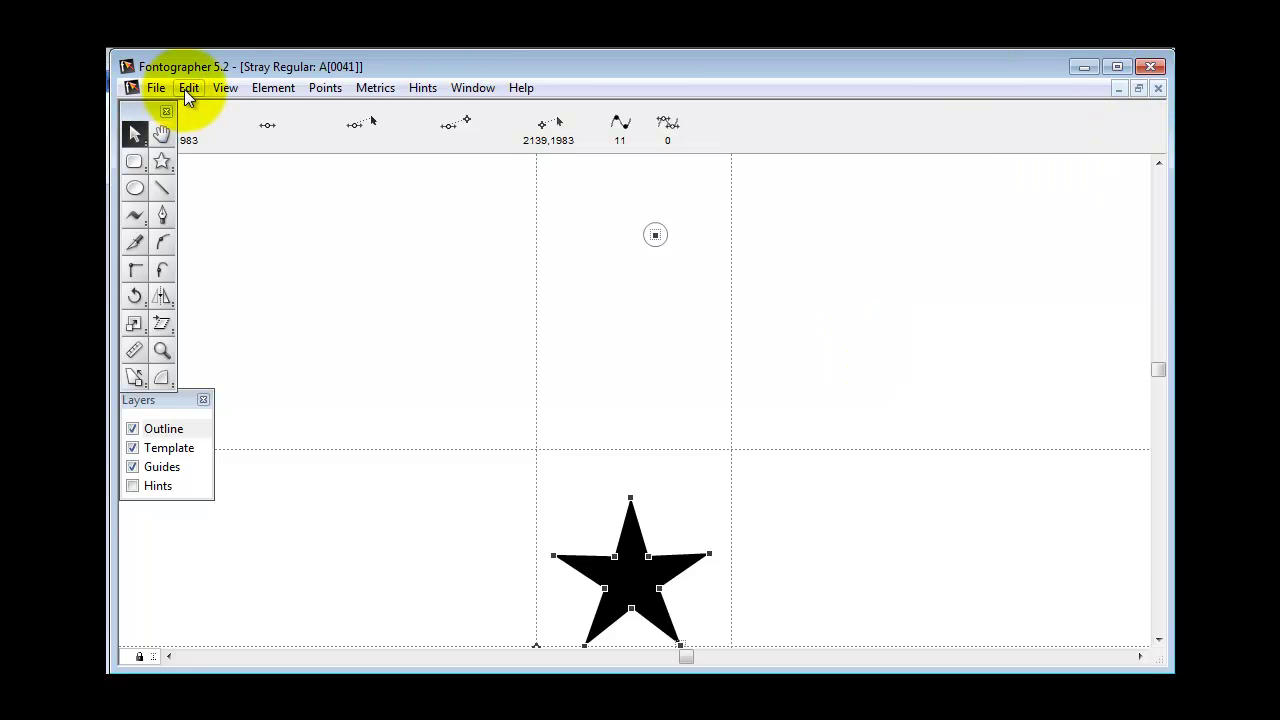
# - Marquee-select the lone stray point above the star and delete it
pyautogui.click(219, 89)
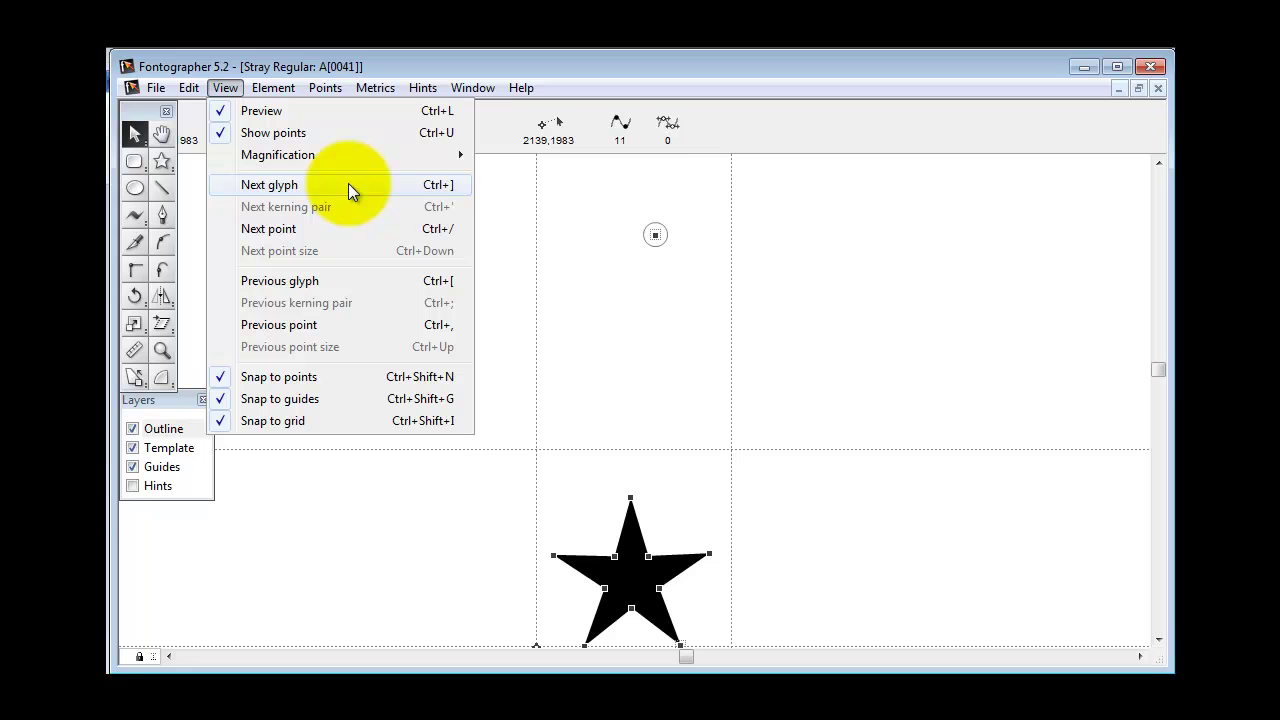
pyautogui.click(588, 201)
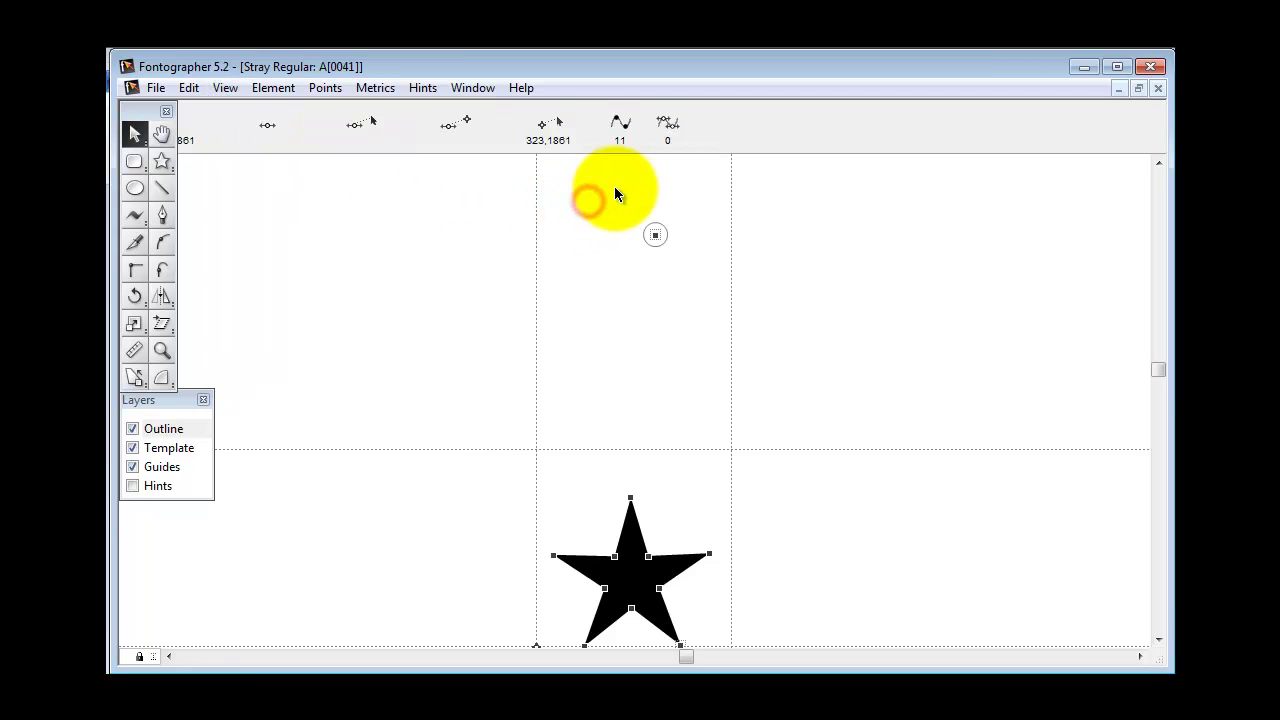
pyautogui.moveTo(614, 189); pyautogui.dragTo(727, 282)
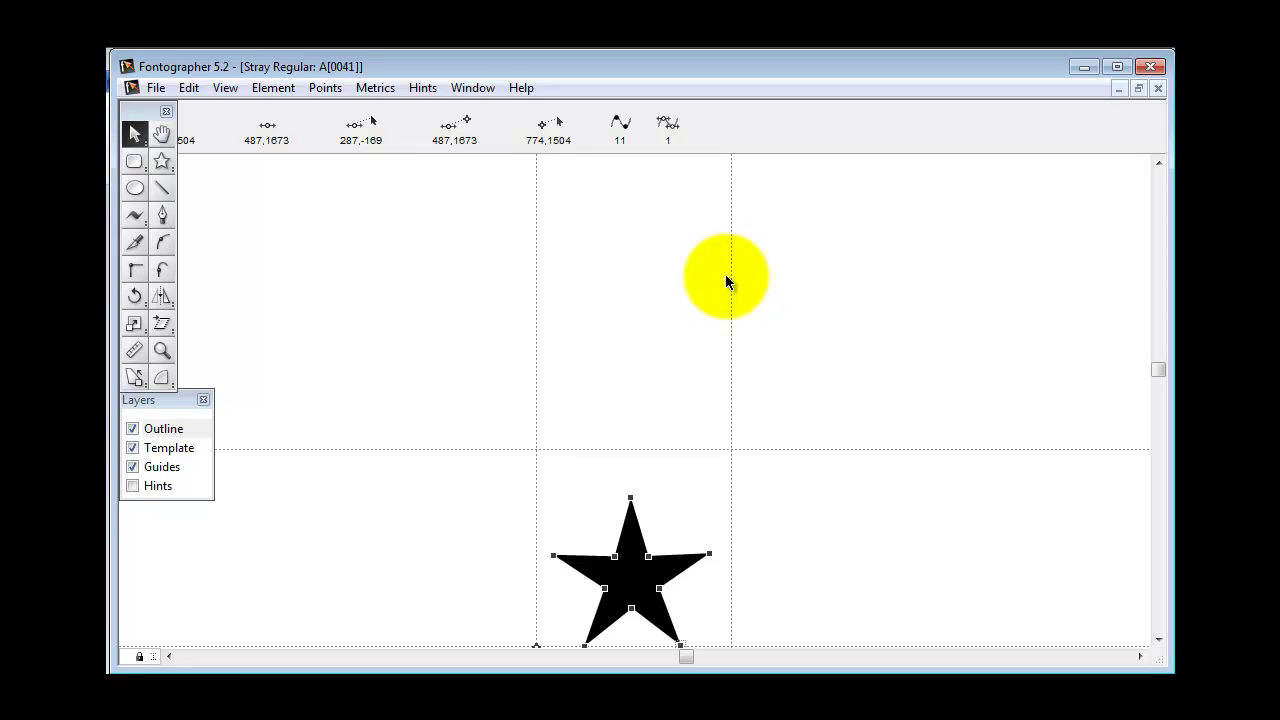
pyautogui.press('Delete')
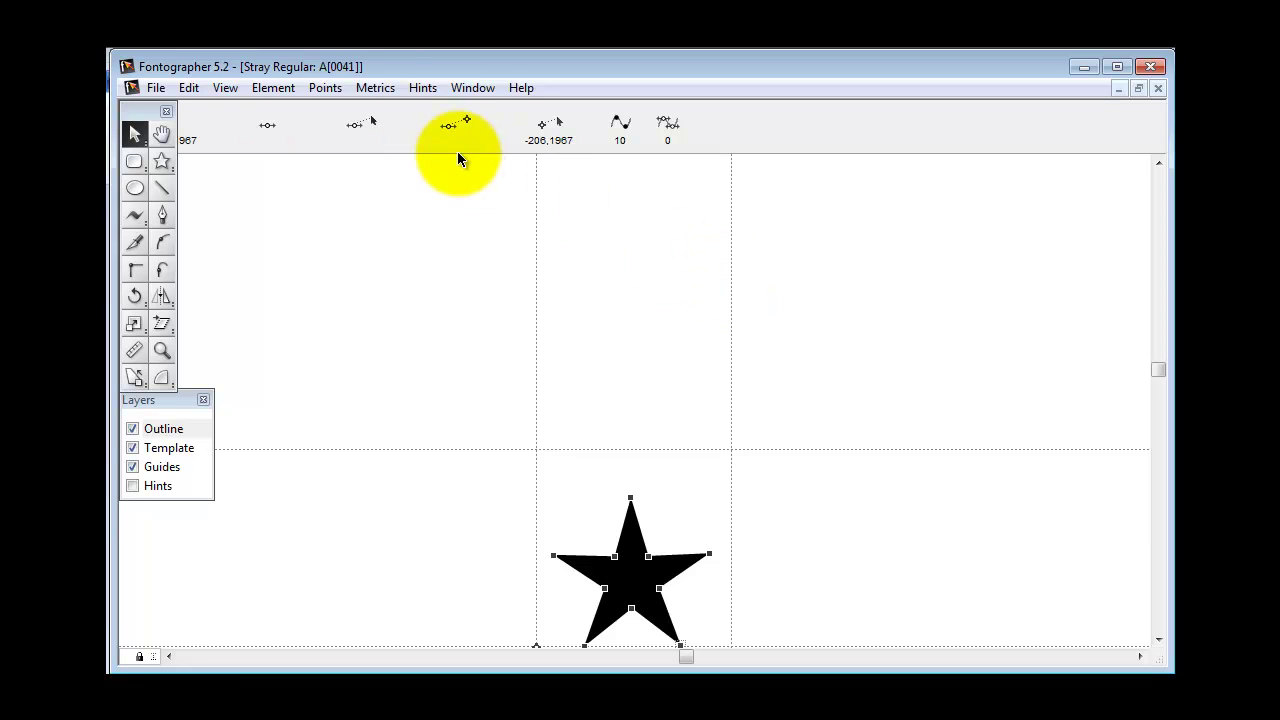
pyautogui.click(286, 90)
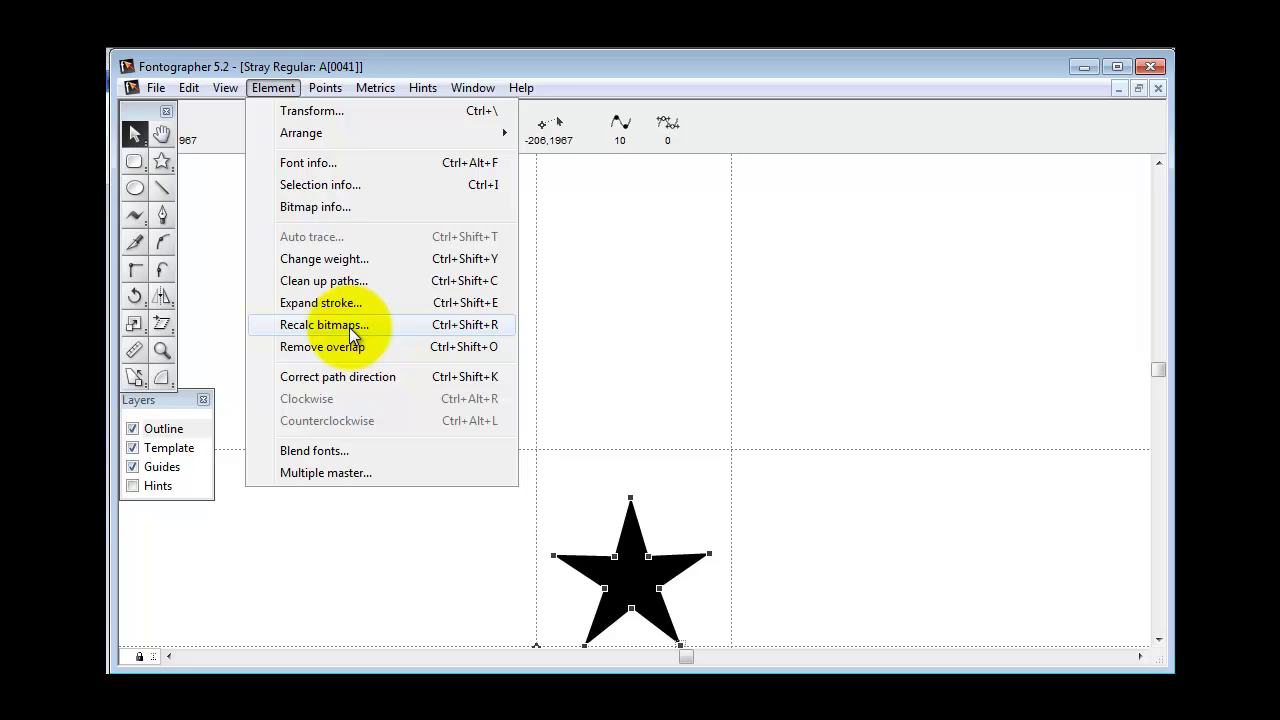
pyautogui.click(794, 309)
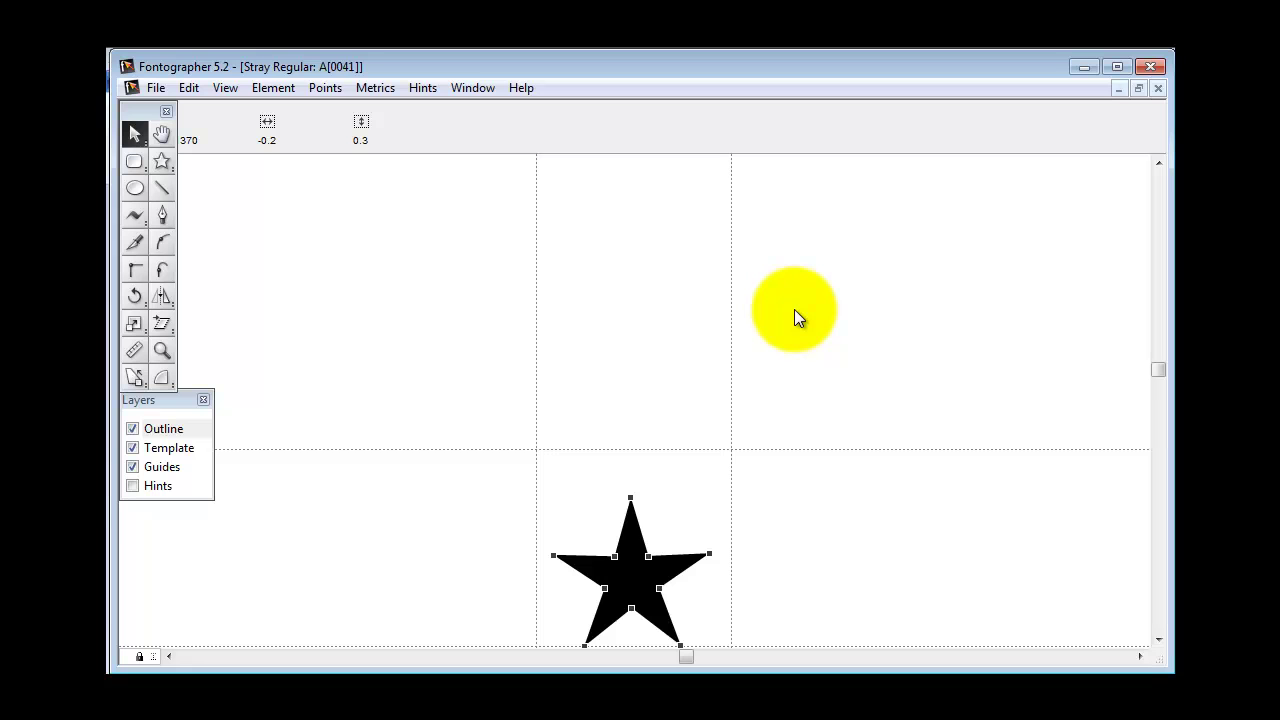